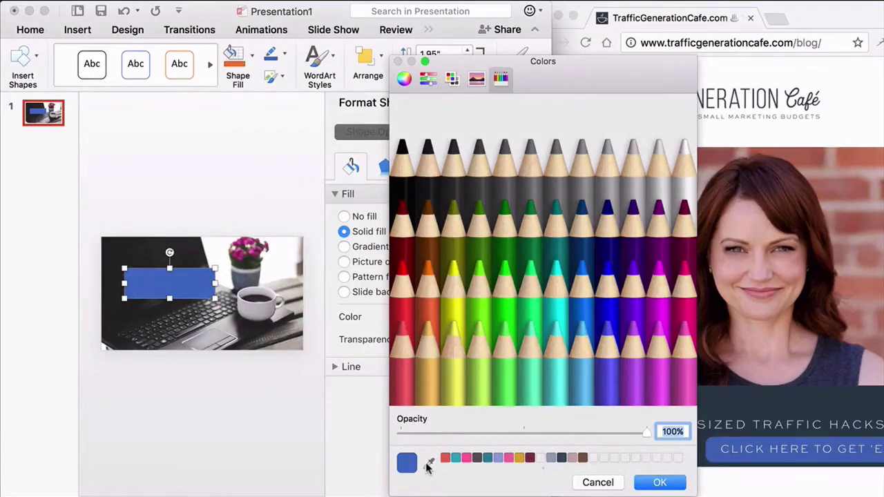
- Eyedrop the website banner's dark navy and apply it as the rectangle's fill
{"action": "left_click", "coordinate": [428, 462]}
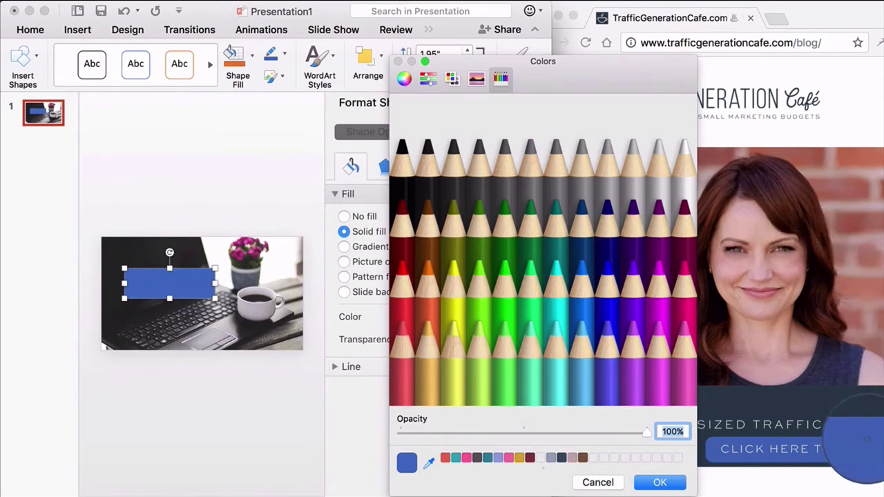
{"action": "left_click", "coordinate": [859, 404]}
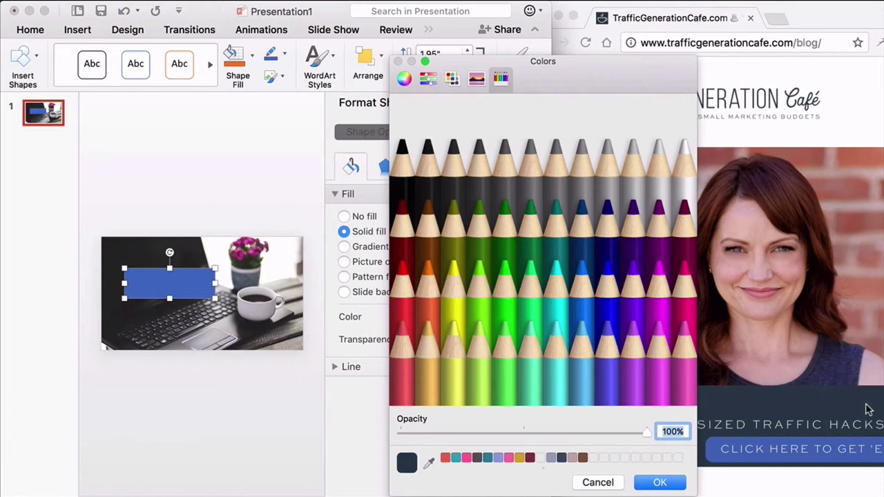
{"action": "left_click", "coordinate": [659, 483]}
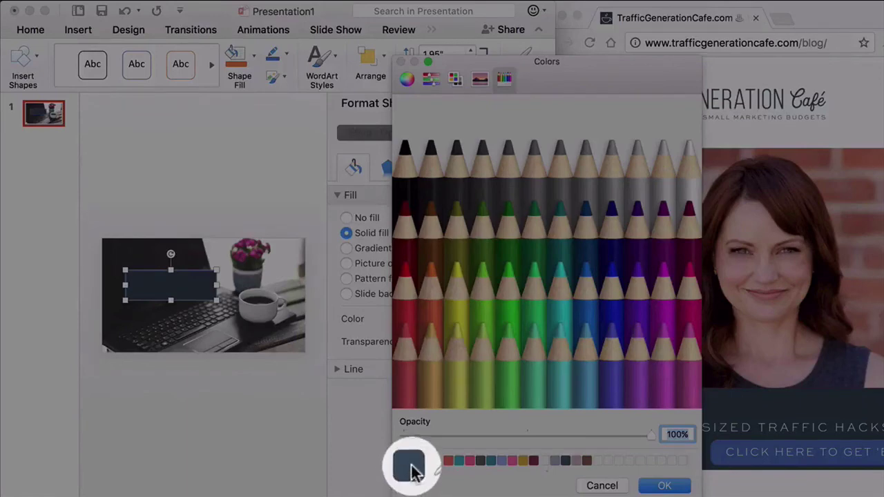
- Drag the banner navy swatch into an empty custom colour slot beside the site colours
{"action": "left_click_drag", "start_coordinate": [412, 472], "coordinate": [565, 463]}
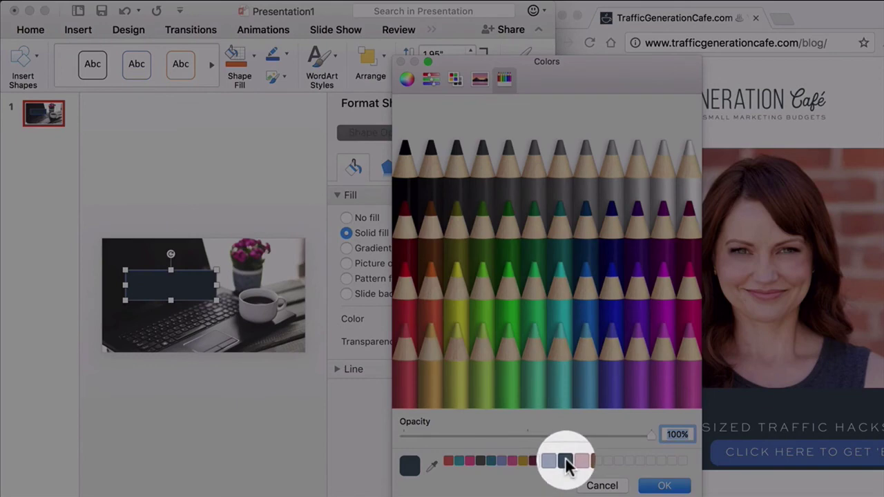